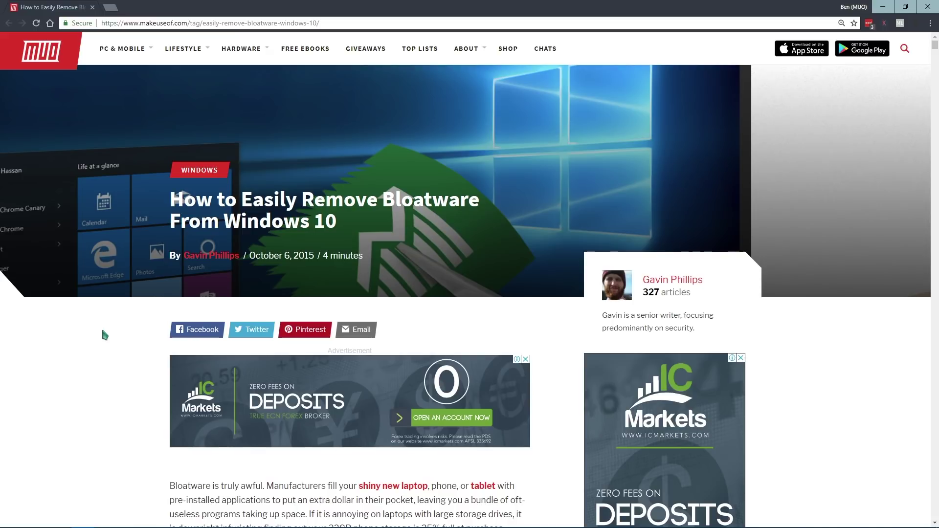
Scroll Start's All apps list down to Movies & TV, Mixed Reality Viewer and Mobile Plans.
key(super)
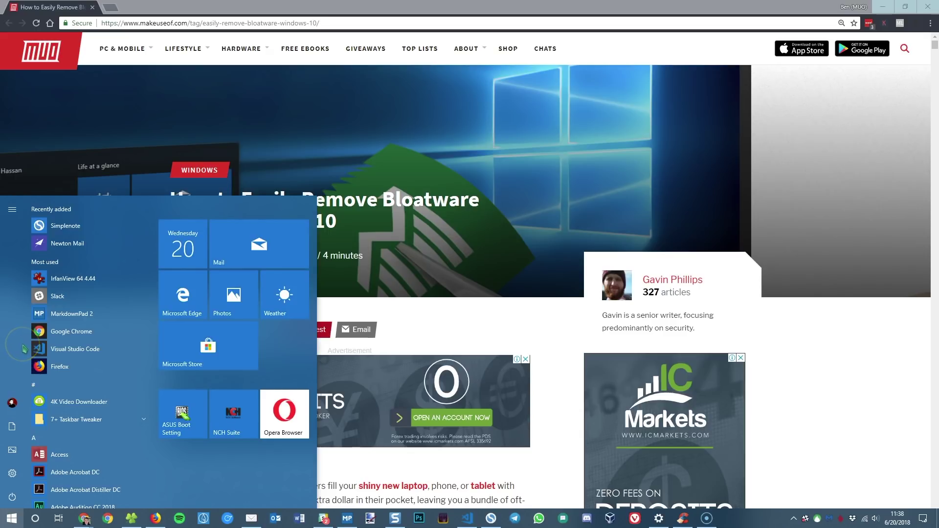
click(53, 366)
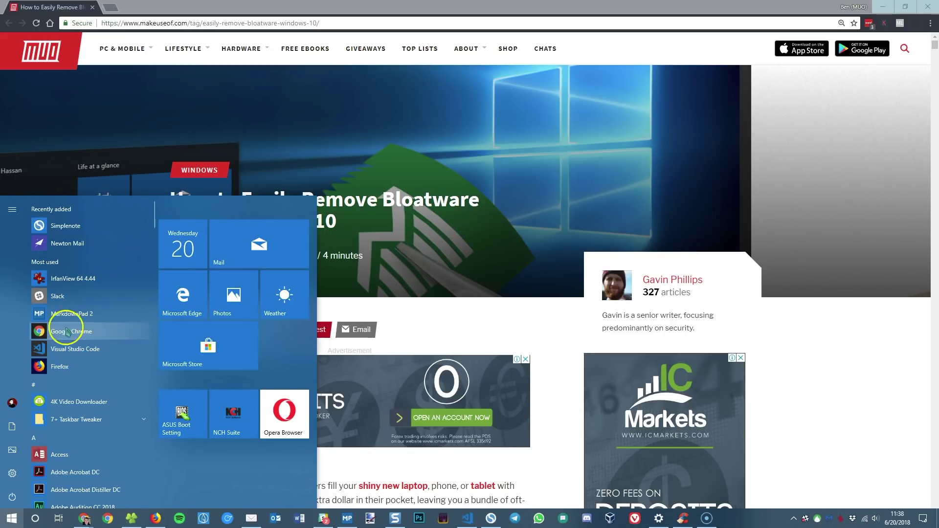
scroll(104, 333, down, 1)
scroll(104, 333, down, 10)
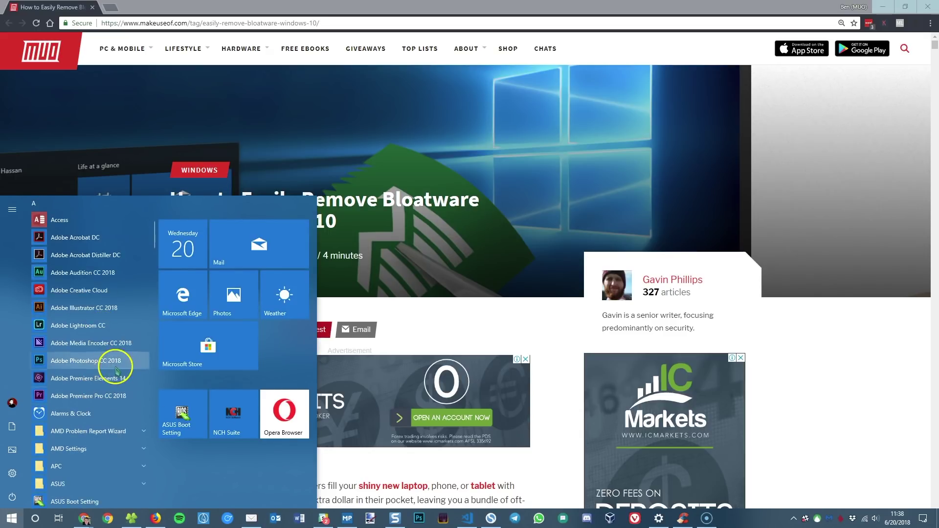
scroll(90, 376, down, 3)
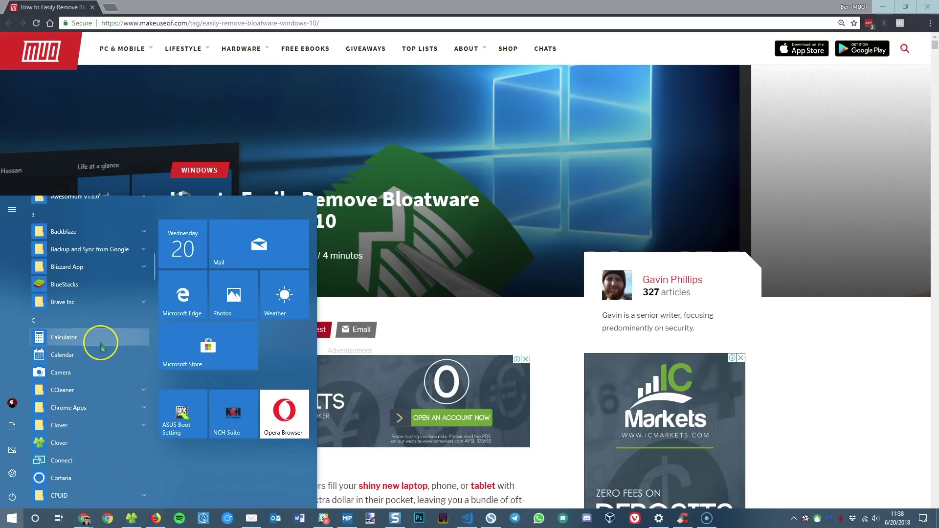
scroll(100, 343, down, 3)
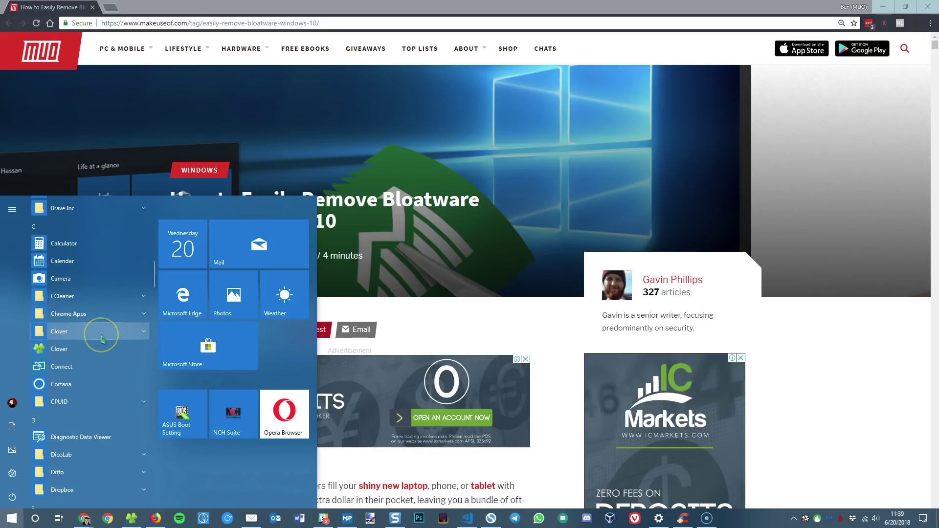
scroll(96, 352, down, 5)
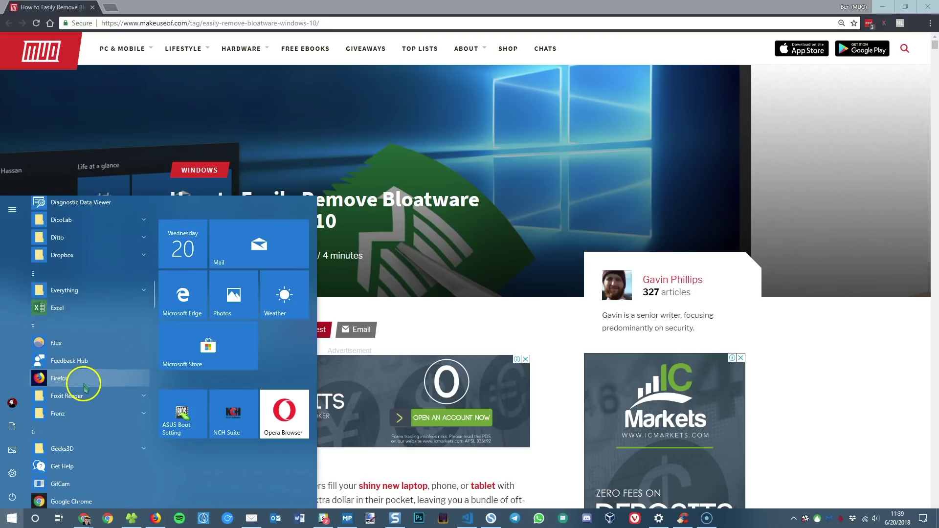
scroll(88, 313, down, 3)
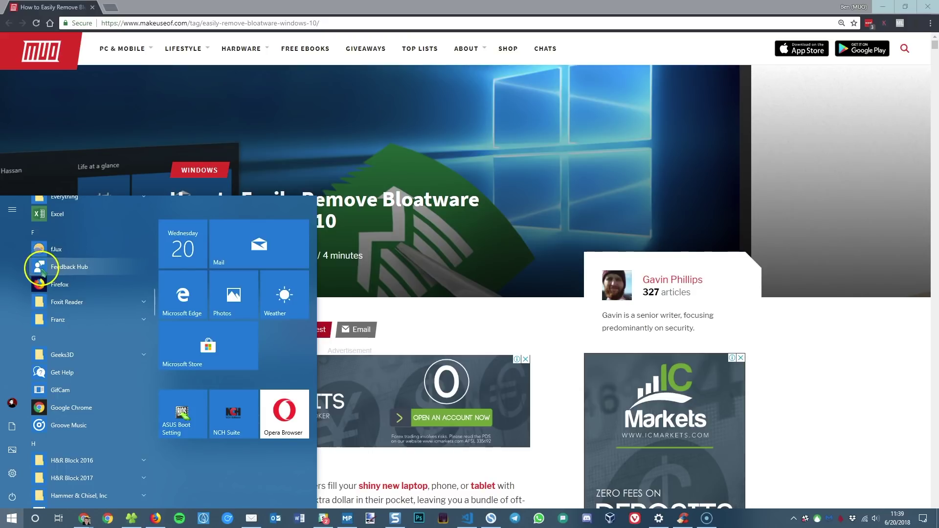
scroll(42, 272, down, 3)
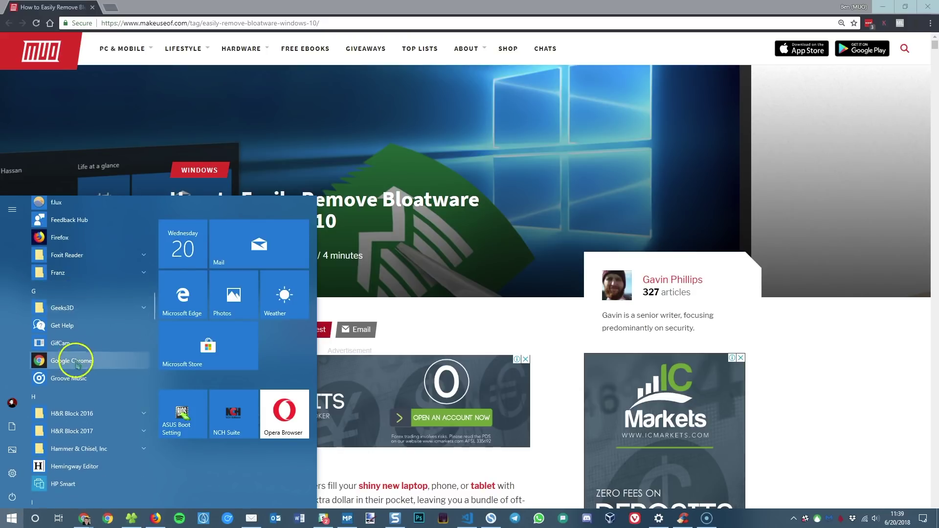
scroll(78, 342, down, 5)
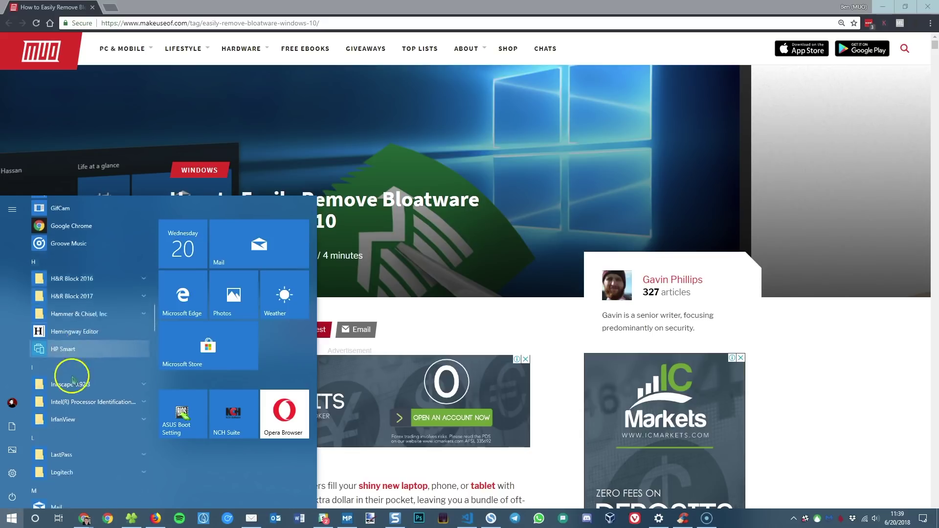
scroll(77, 404, down, 6)
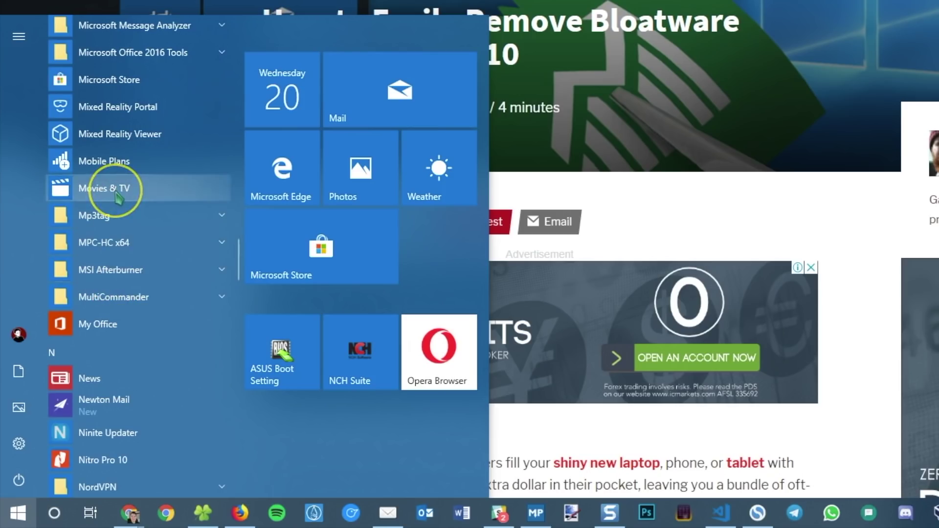
Check the context-menu options for Movies & TV, including its extra options.
right_click(76, 311)
click(189, 242)
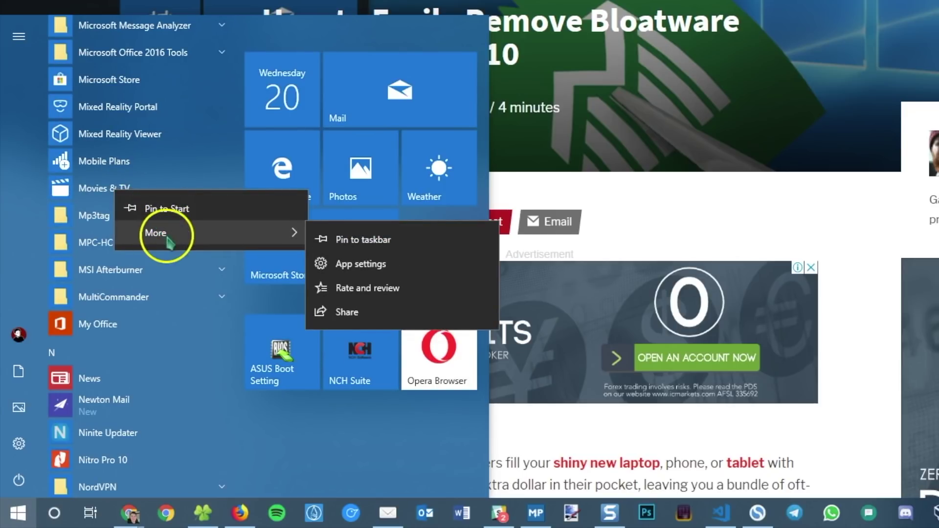
click(16, 218)
Check the context-menu uninstall options for Mail and Groove Music.
scroll(88, 269, up, 3)
scroll(108, 188, up, 3)
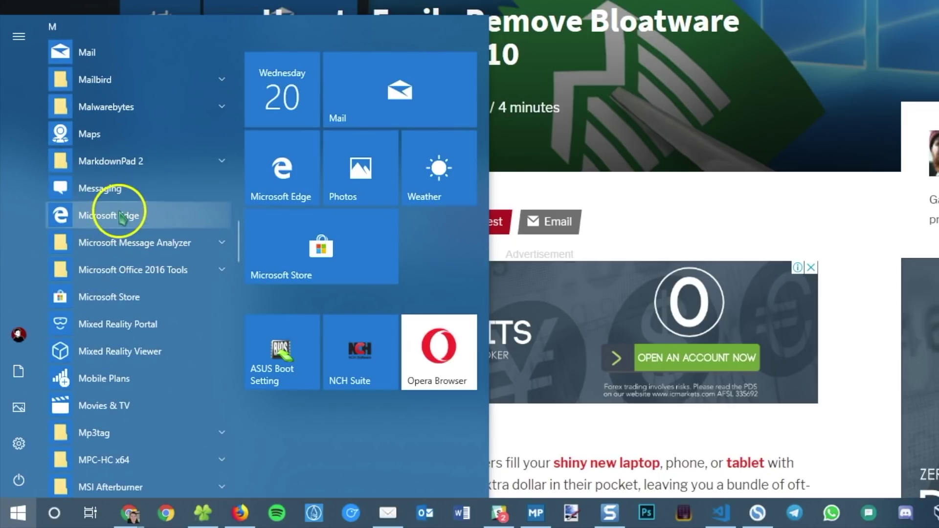
scroll(119, 217, up, 4)
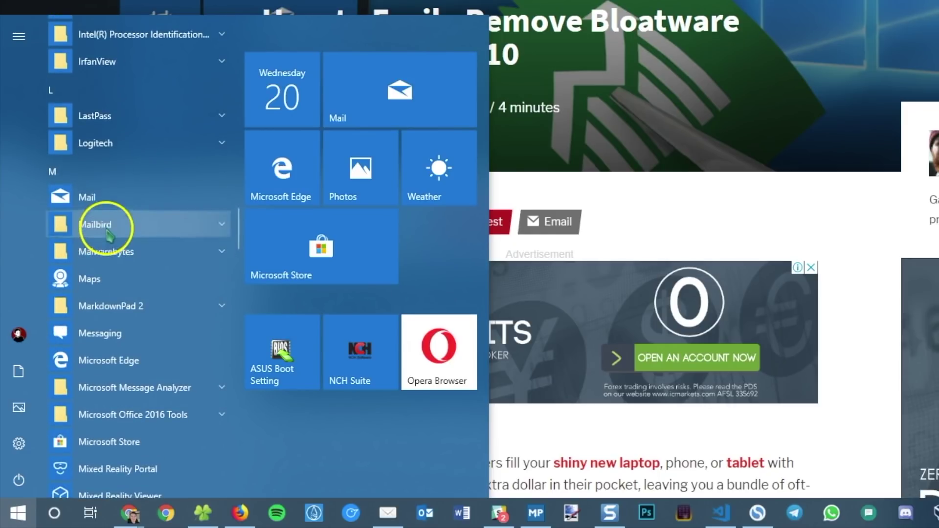
right_click(97, 210)
click(16, 216)
scroll(140, 349, up, 3)
scroll(140, 350, up, 3)
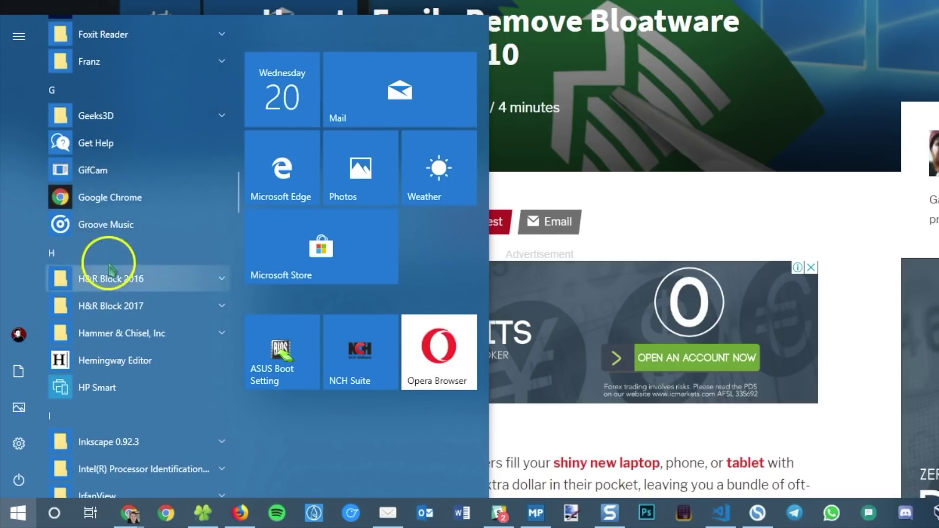
right_click(103, 226)
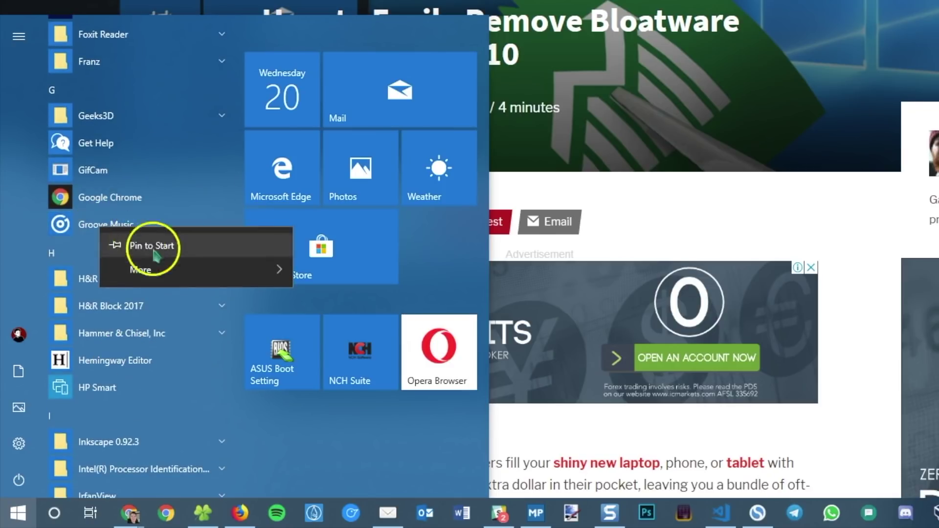
click(17, 216)
View Uninstall for Feedback Hub and the Weather tile, then close Start.
scroll(130, 268, up, 3)
scroll(96, 282, up, 1)
right_click(100, 196)
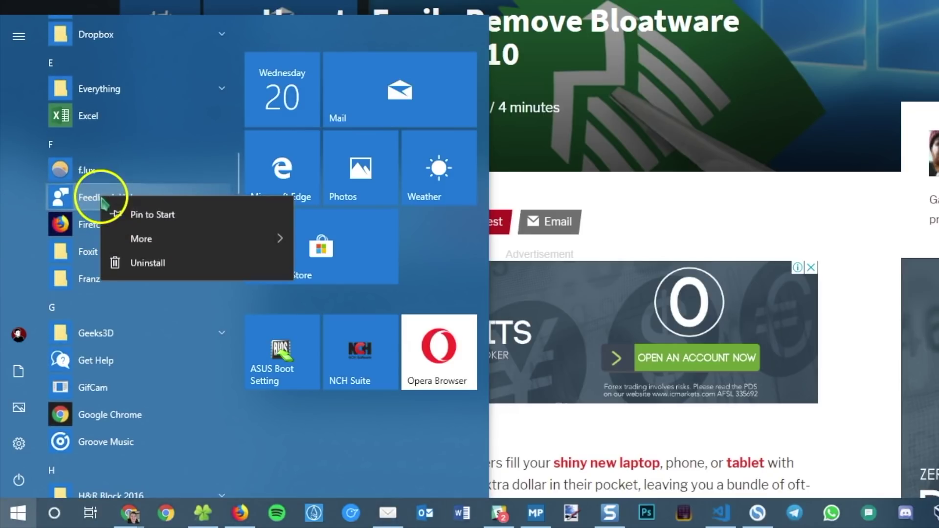
click(153, 267)
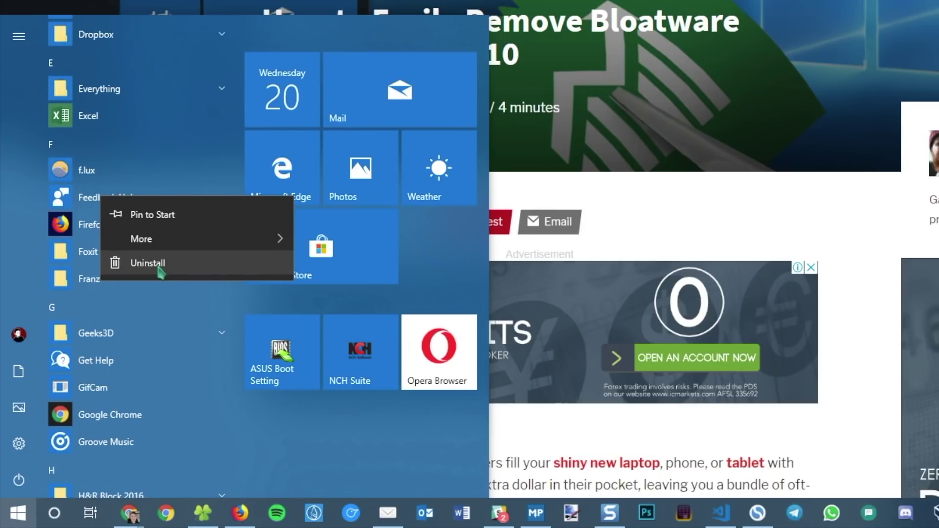
click(377, 262)
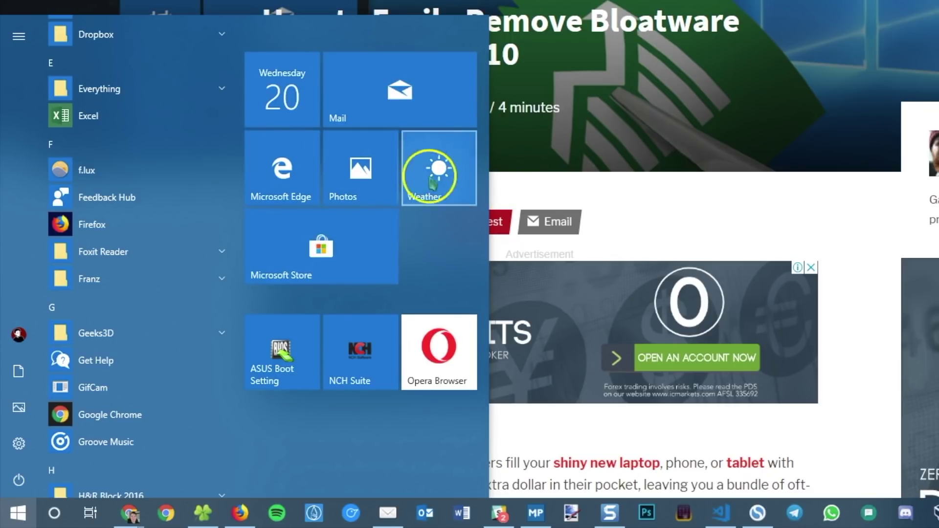
right_click(455, 154)
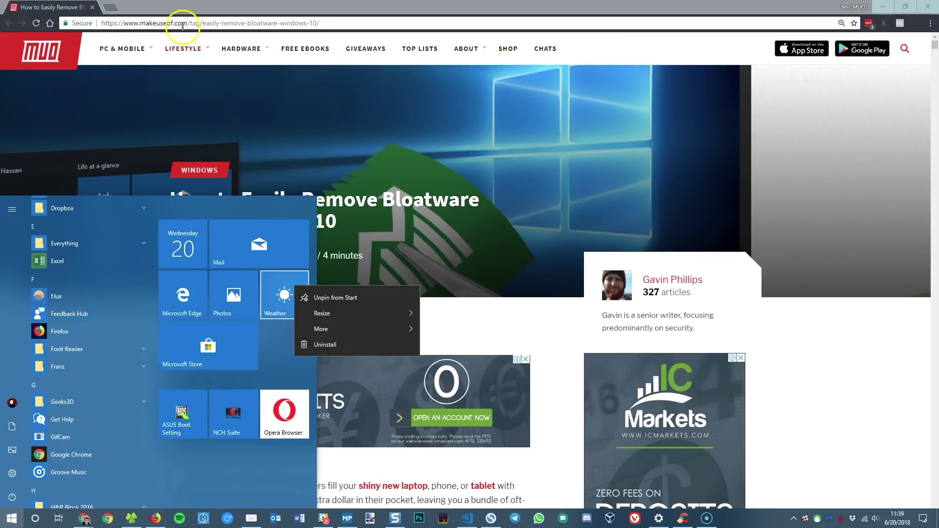
click(192, 6)
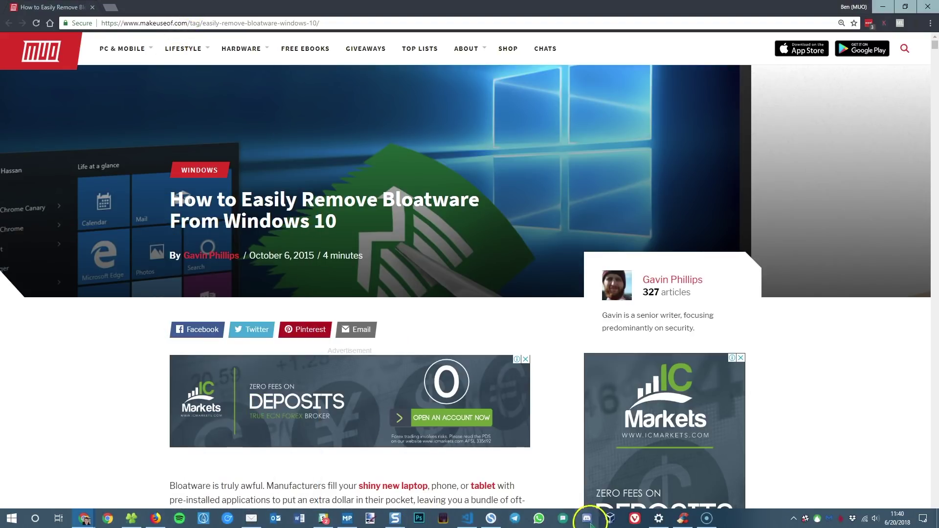
Go to Settings > Apps and scroll the Apps & features installed-apps list.
click(659, 518)
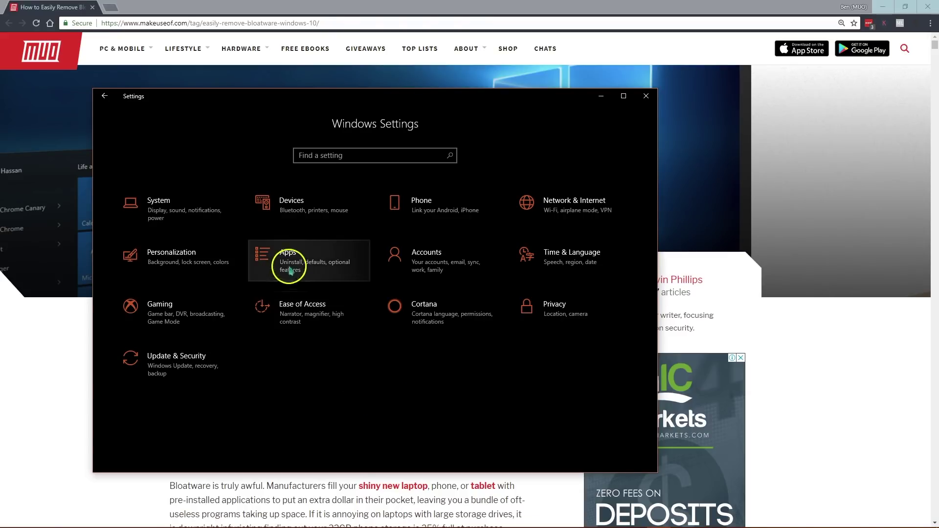
click(308, 260)
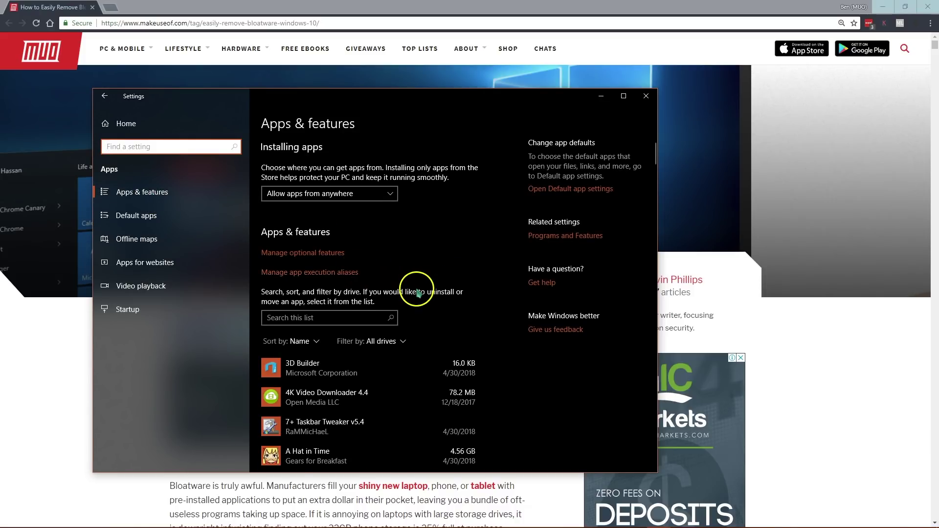
scroll(455, 267, down, 1)
scroll(455, 267, down, 1)
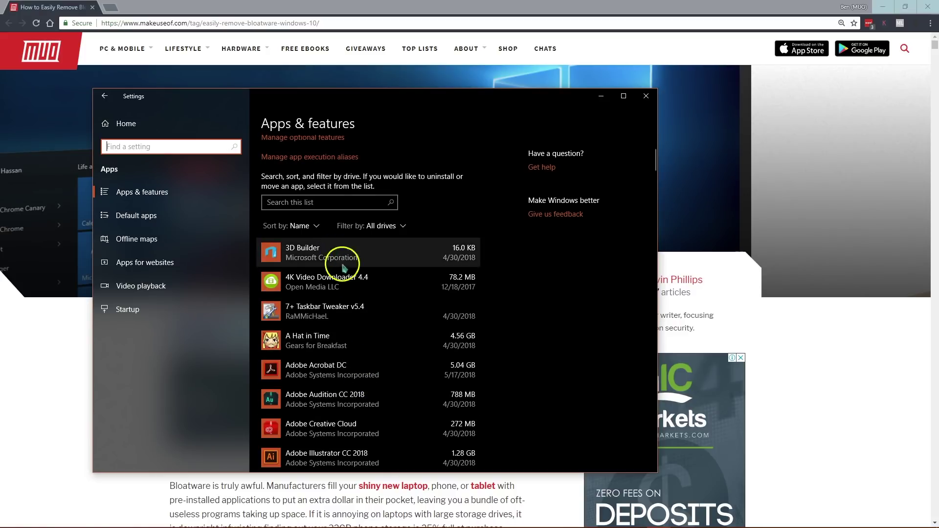
Filter installed apps by 'movie' and expand Movies & TV to show Move and Uninstall.
click(321, 202)
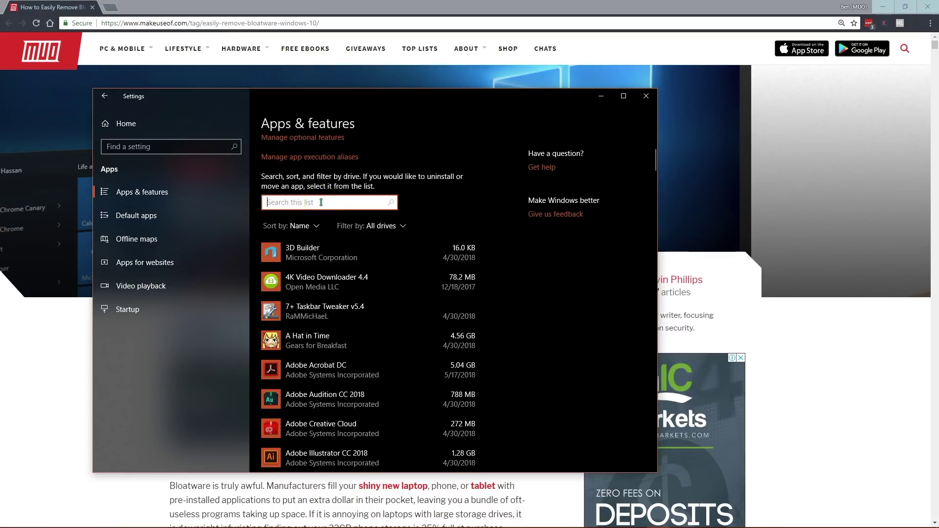
text(mvo)
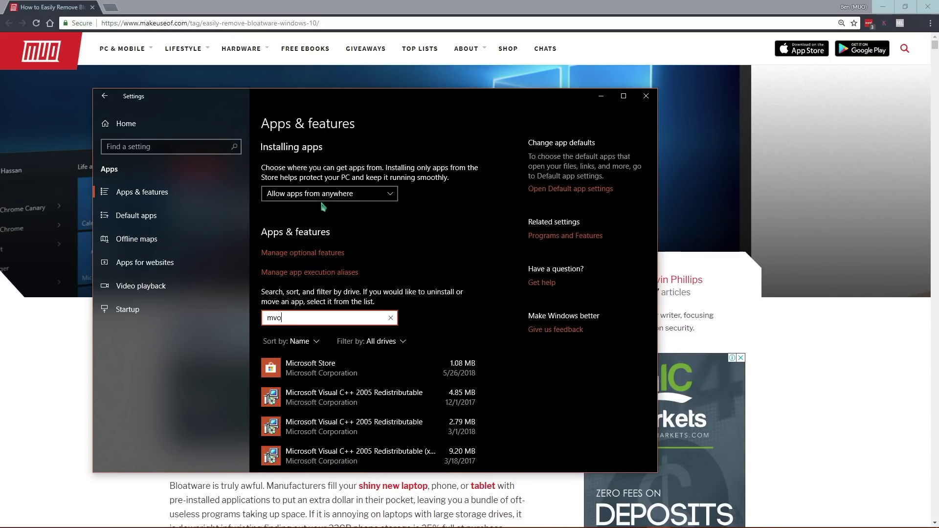
key(BackSpace)
key(BackSpace)
text(o)
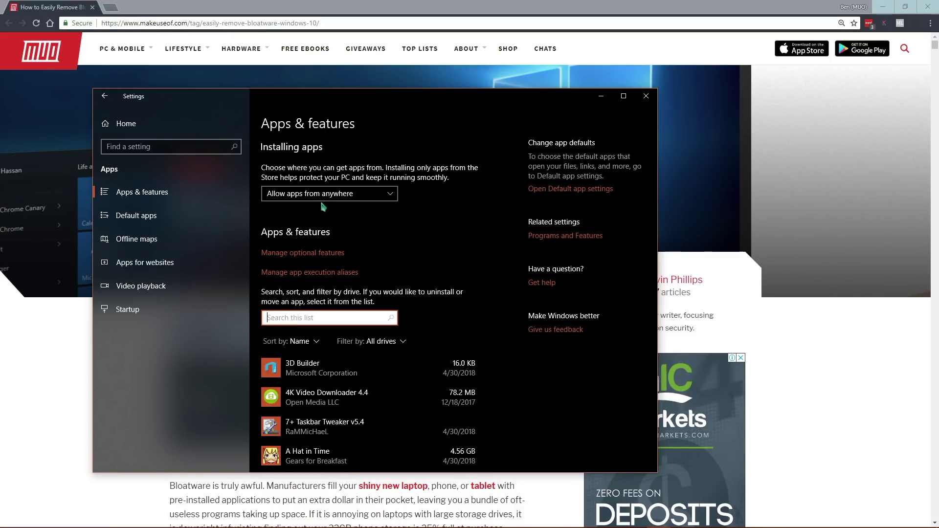
text(vie)
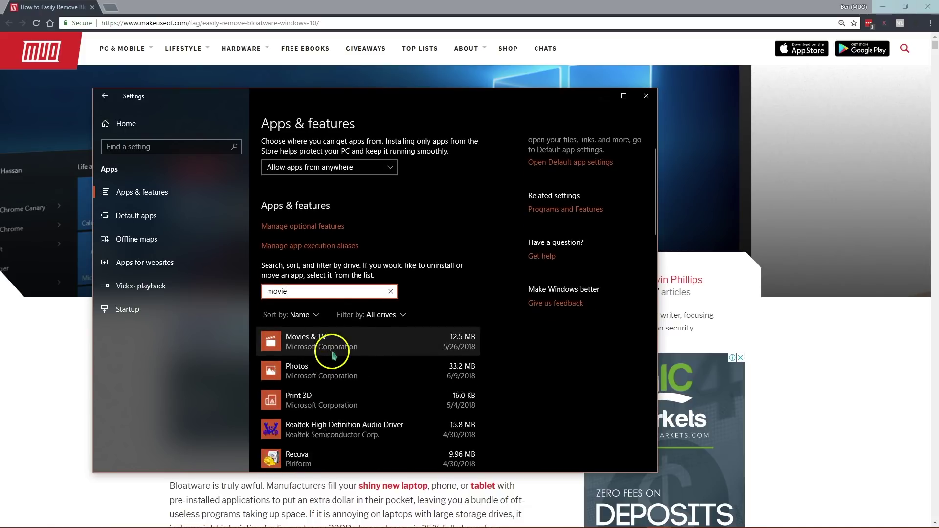
click(264, 371)
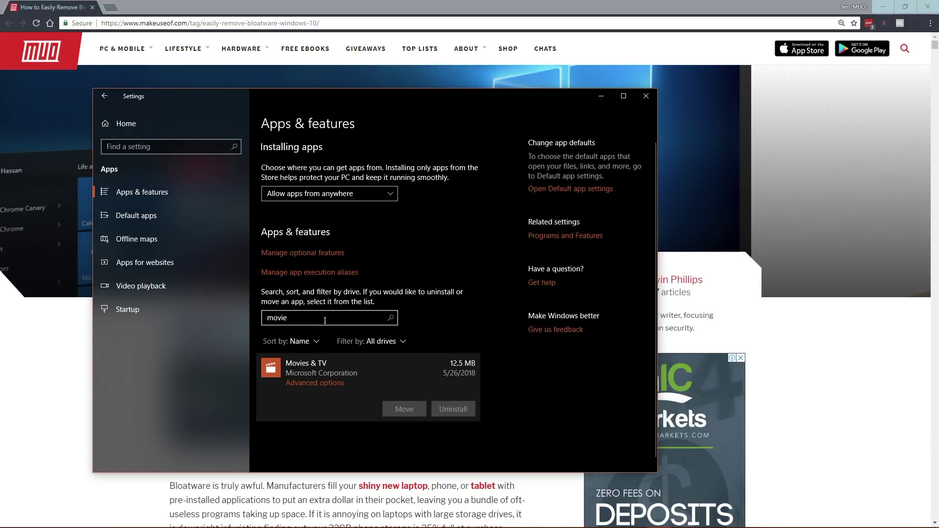
double_click(289, 320)
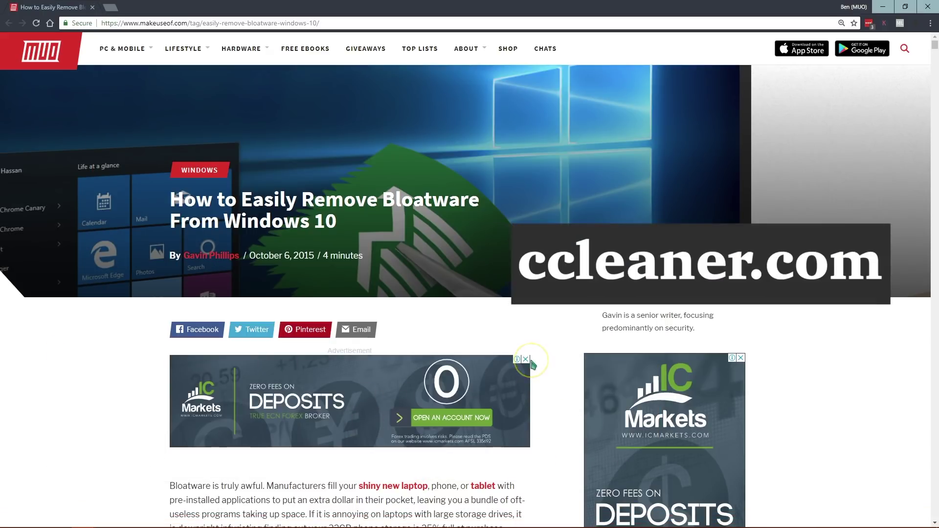
Launch CCleaner Free from the taskbar over the Chrome article.
click(537, 359)
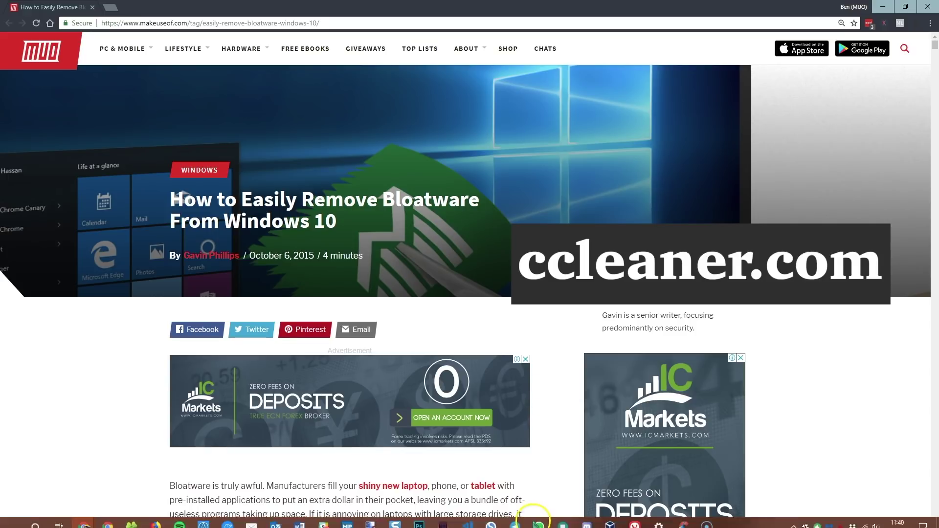
click(676, 518)
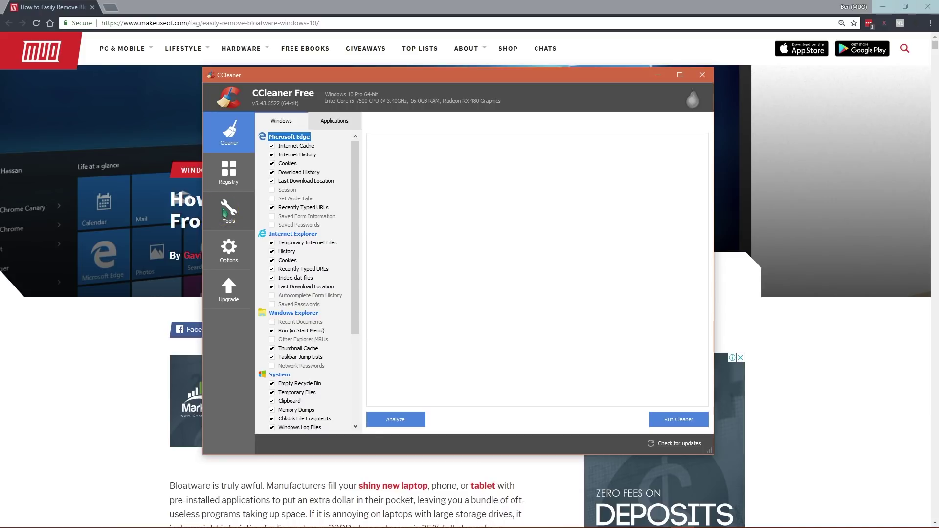
Open CCleaner's Tools > Uninstall program list and scroll through it.
click(234, 224)
click(288, 123)
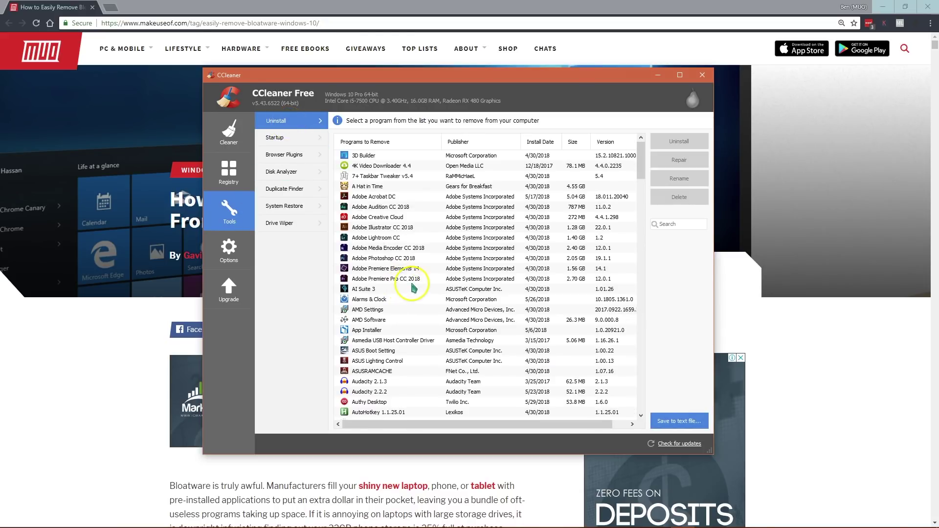
scroll(410, 285, down, 7)
scroll(406, 293, down, 12)
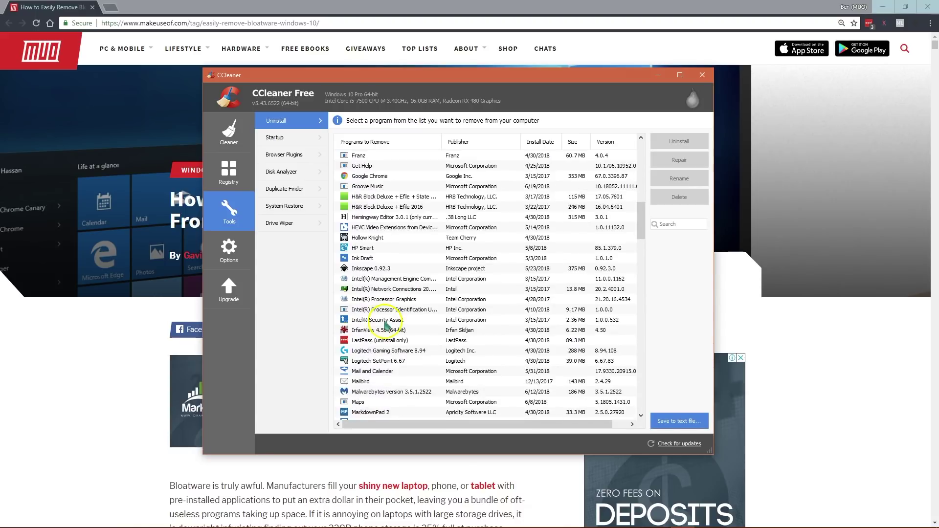
scroll(393, 325, down, 9)
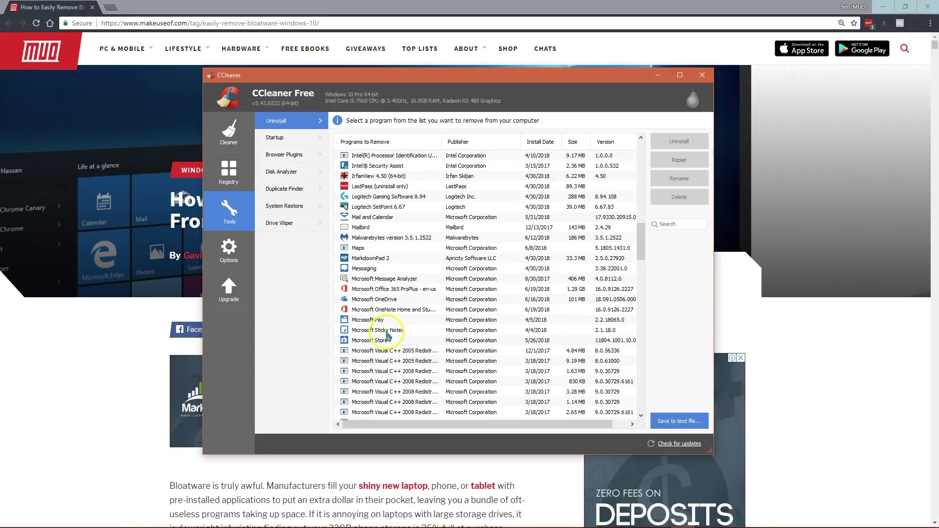
scroll(388, 335, down, 2)
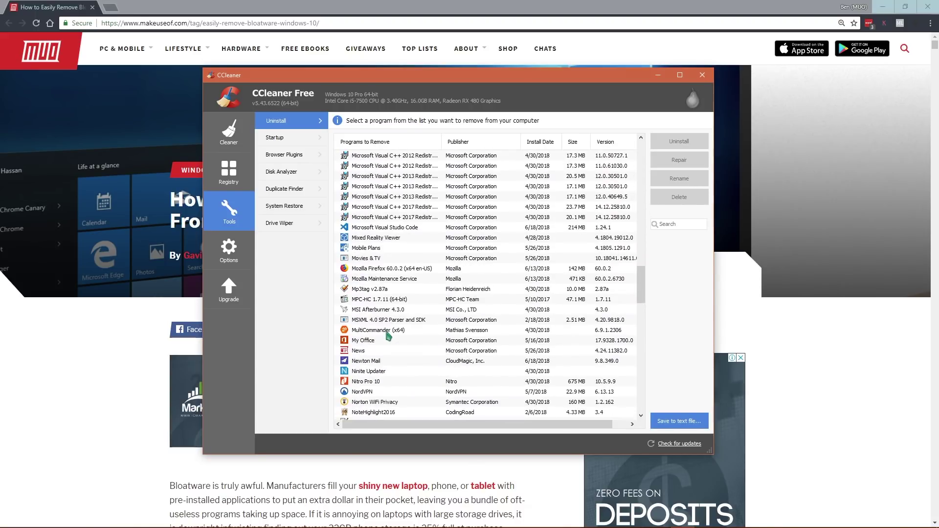
scroll(388, 335, down, 2)
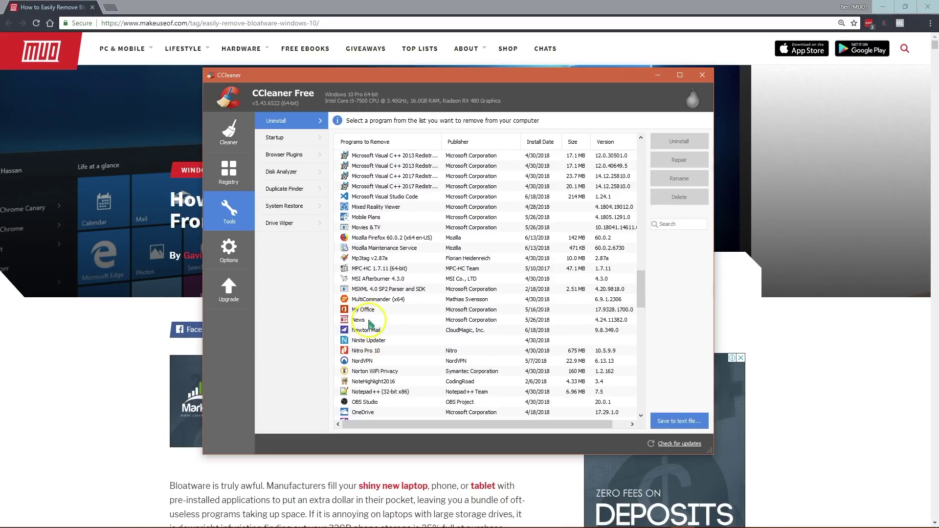
Select Movies & TV, choose Uninstall, then cancel the confirmation.
click(370, 289)
scroll(371, 294, up, 1)
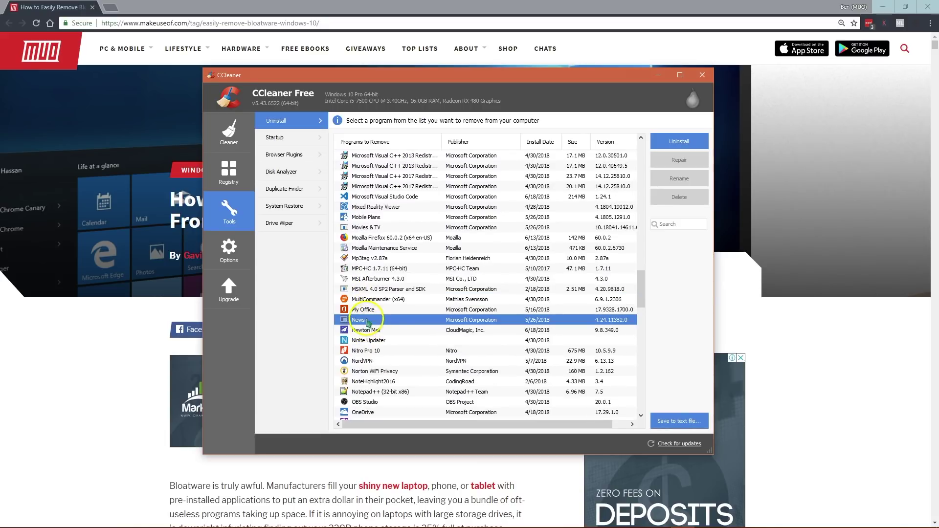
click(377, 229)
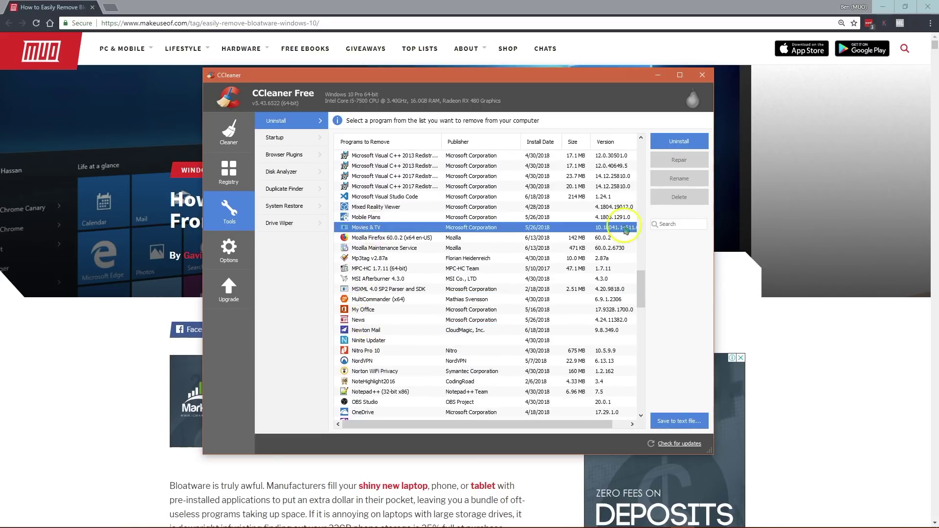
click(680, 142)
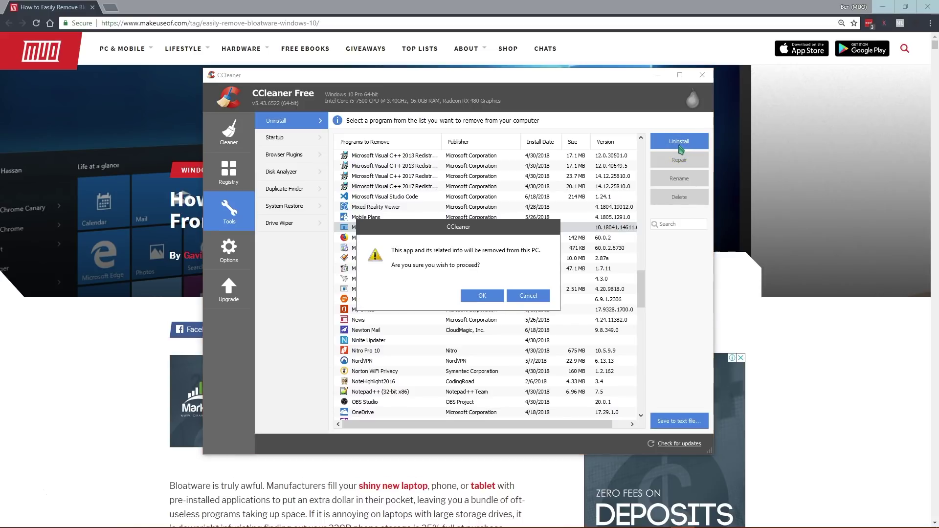
click(535, 296)
scroll(409, 306, up, 1)
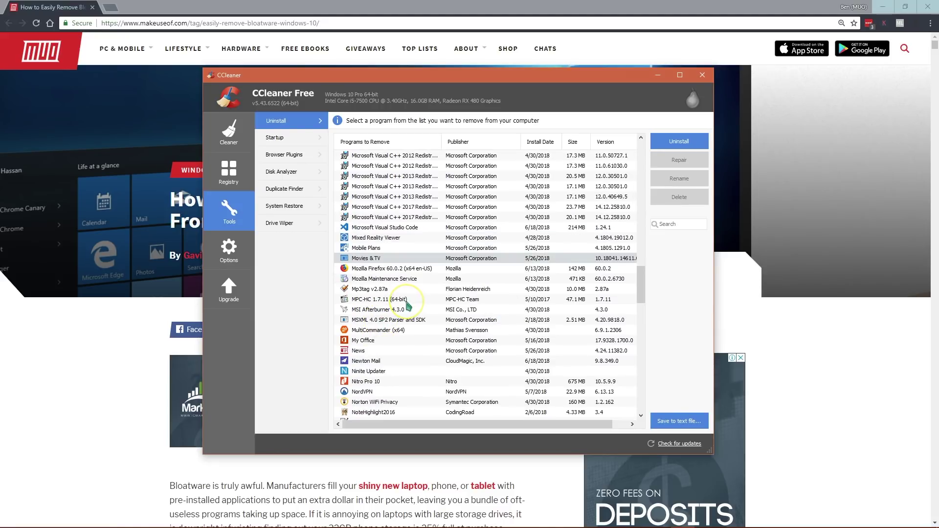
scroll(408, 306, up, 4)
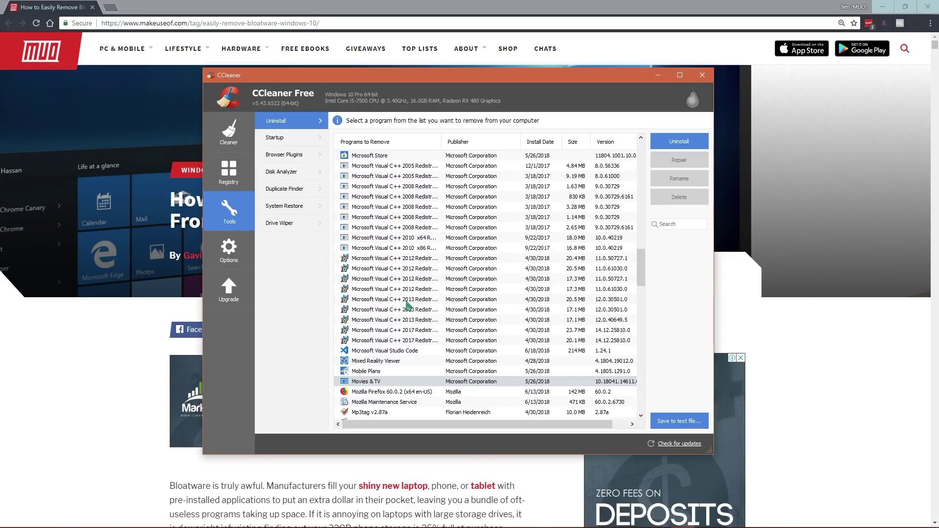
scroll(406, 304, up, 5)
scroll(393, 352, down, 5)
scroll(394, 352, up, 7)
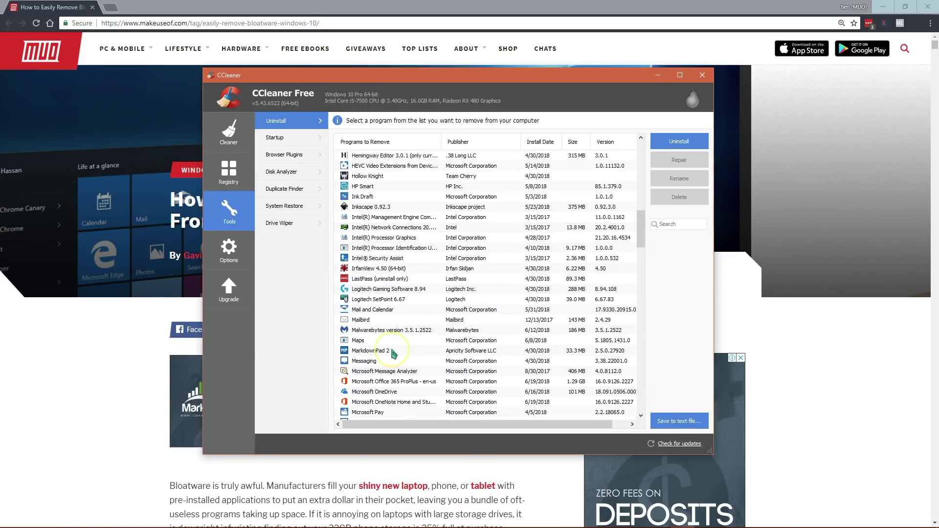
scroll(393, 352, up, 11)
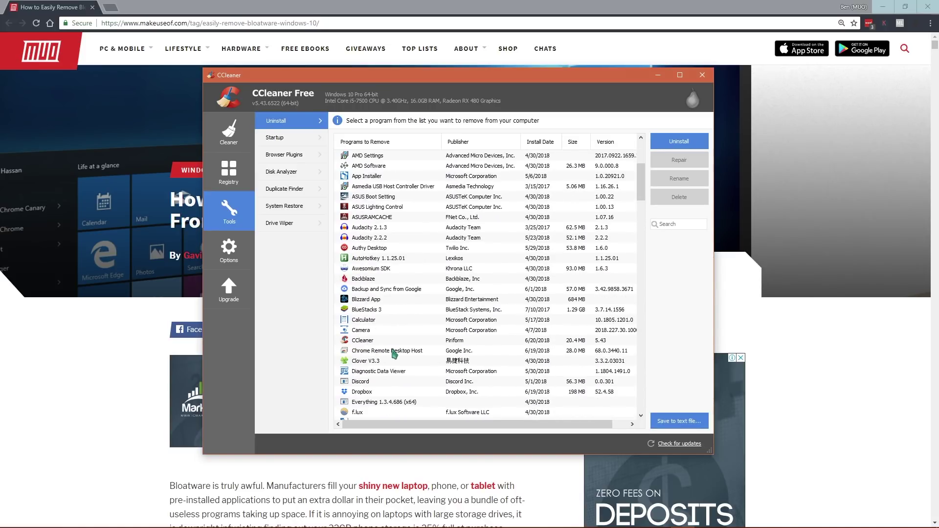
scroll(393, 352, down, 4)
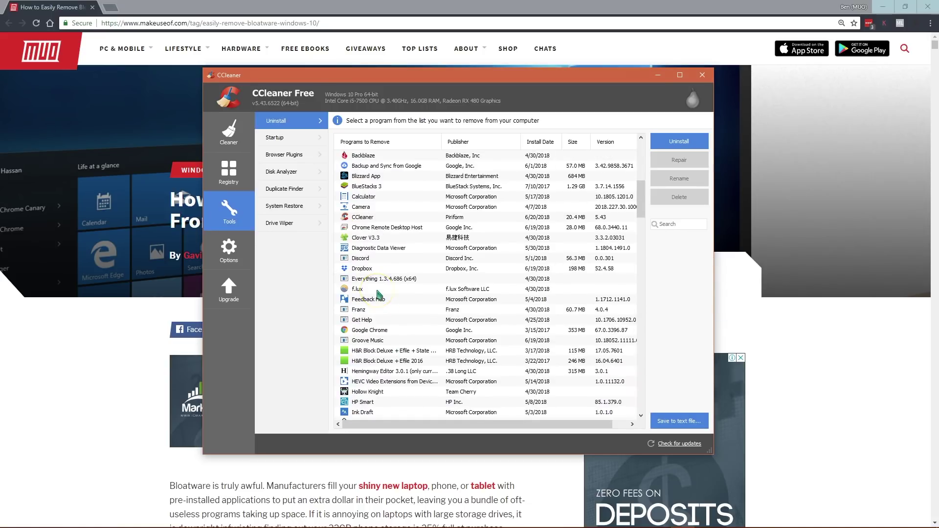
scroll(391, 304, down, 3)
scroll(394, 304, down, 1)
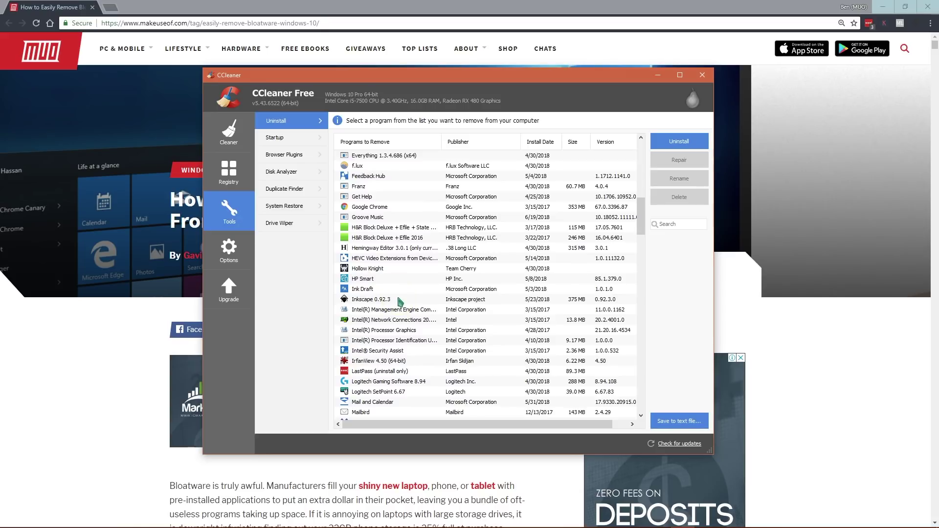
Bring the MakeUseOf article forward and scroll to its Hiding the Apps PowerShell commands.
click(115, 330)
scroll(115, 331, down, 2)
scroll(116, 325, down, 20)
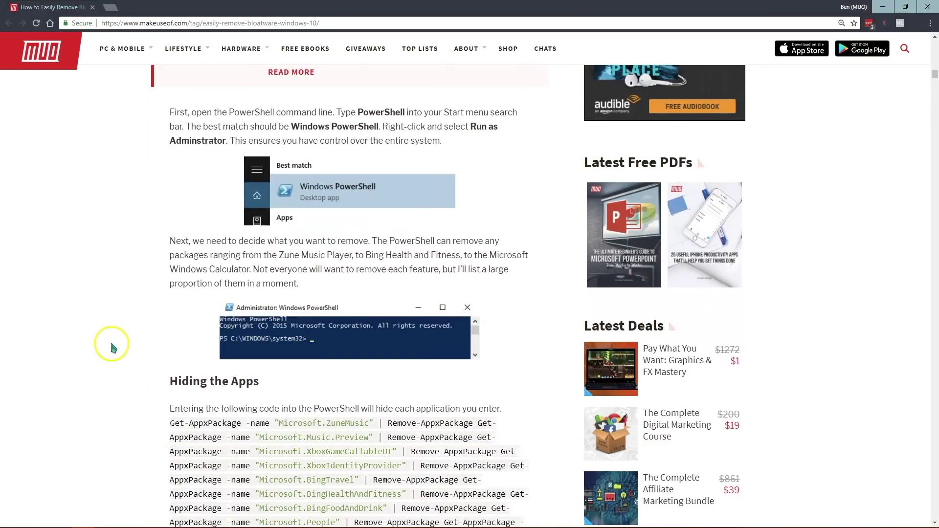
scroll(125, 306, down, 3)
drag(171, 228, 441, 229)
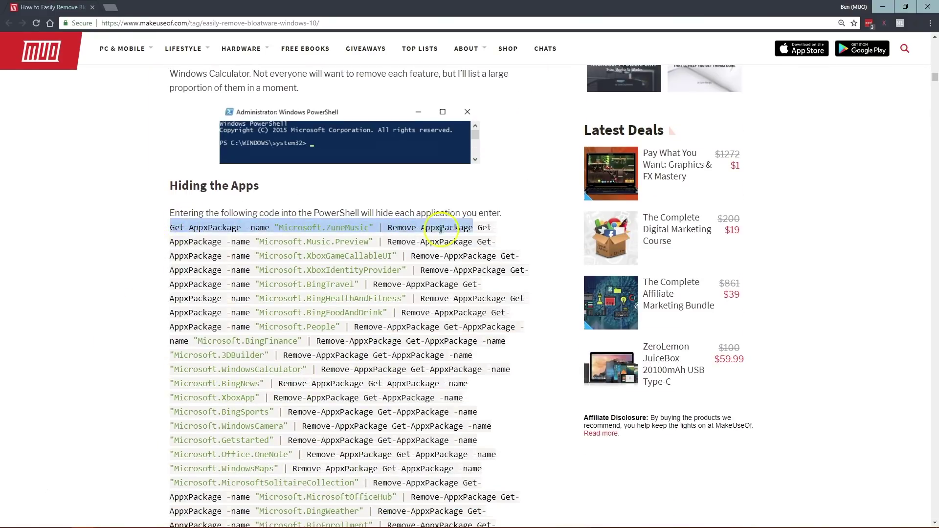
scroll(106, 269, down, 1)
click(107, 274)
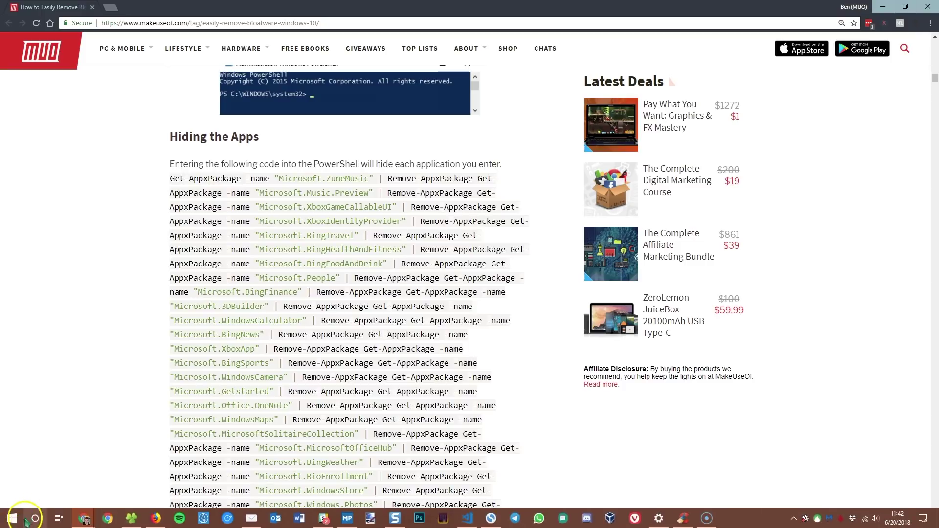
Launch Windows PowerShell by searching Start for 'powers'.
right_click(10, 517)
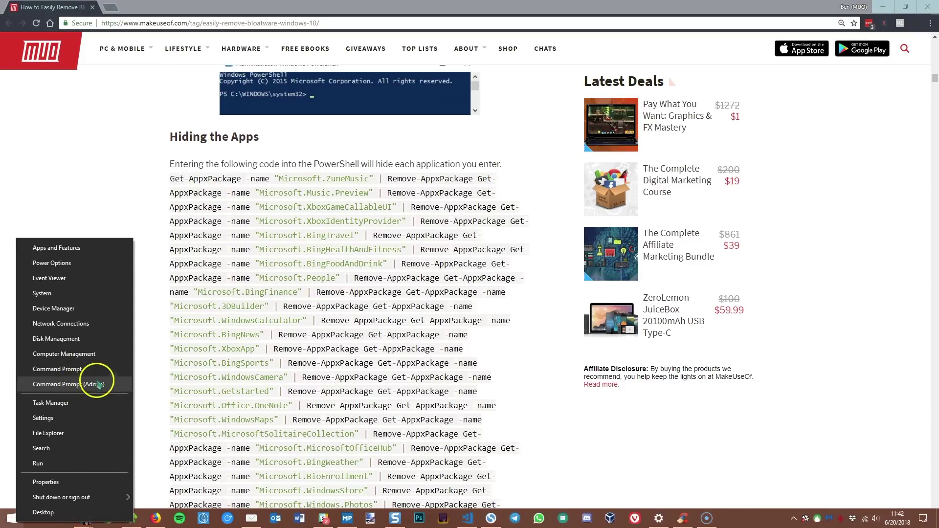
click(154, 391)
key(super)
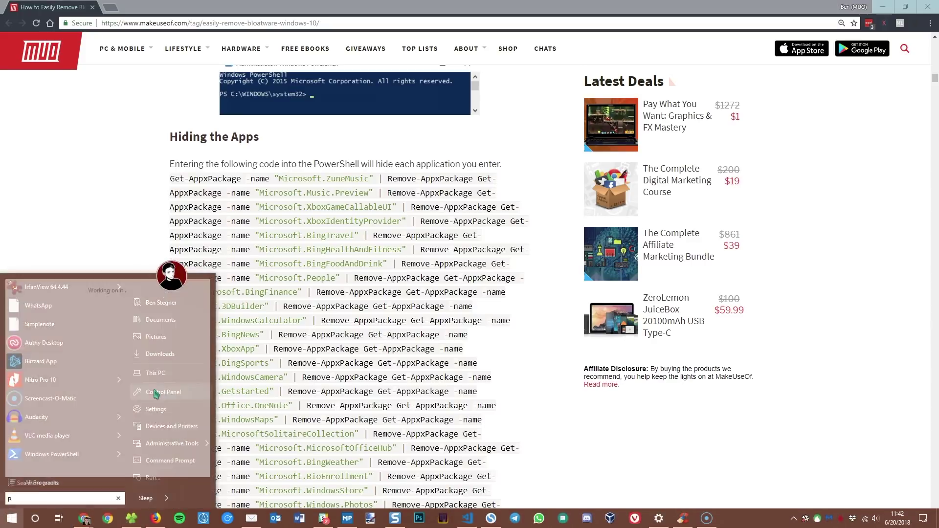
text(powers)
key(Return)
click(255, 331)
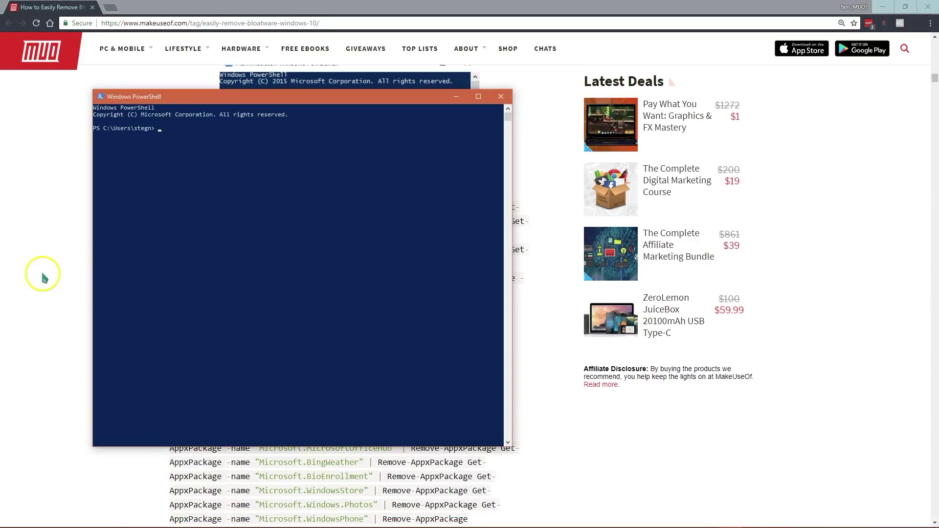
In the article, select and copy the Microsoft.ZuneMusic Remove-AppxPackage command line.
click(54, 245)
scroll(76, 264, down, 1)
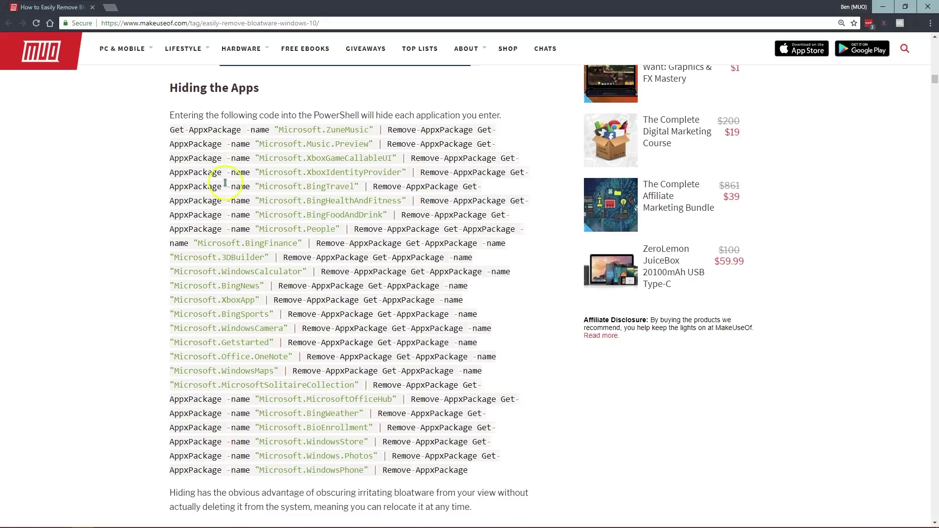
drag(170, 129, 454, 130)
key(ctrl+c)
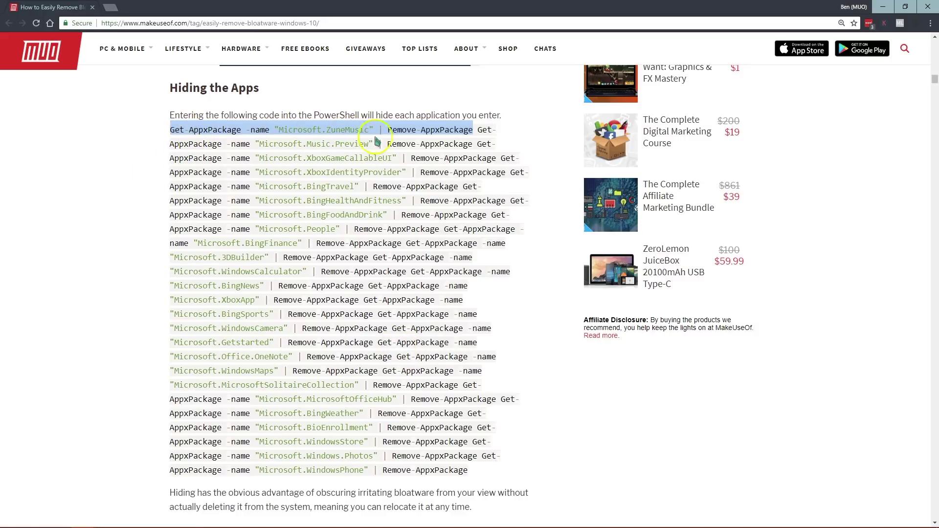
click(125, 225)
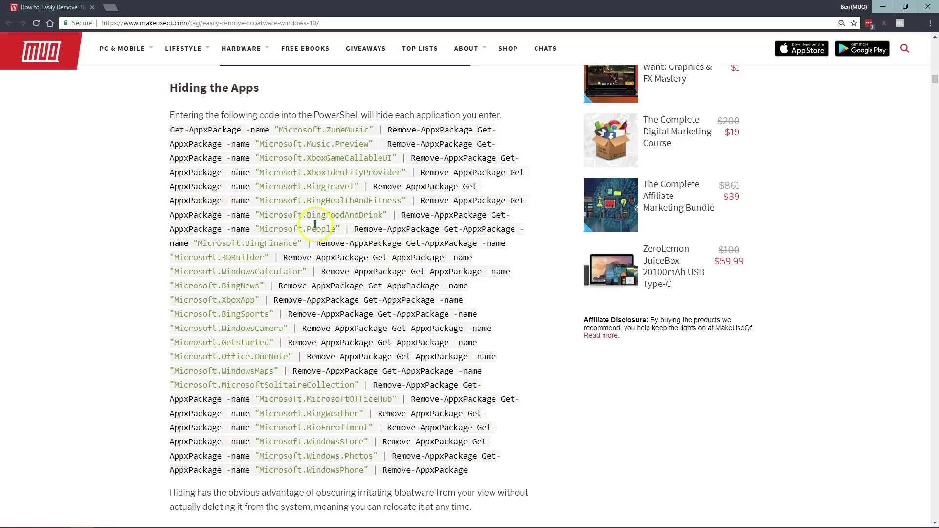
click(546, 266)
Paste and run the ZuneMusic removal command in PowerShell, then search Start for 'music'.
key(alt+Tab)
key(ctrl+v)
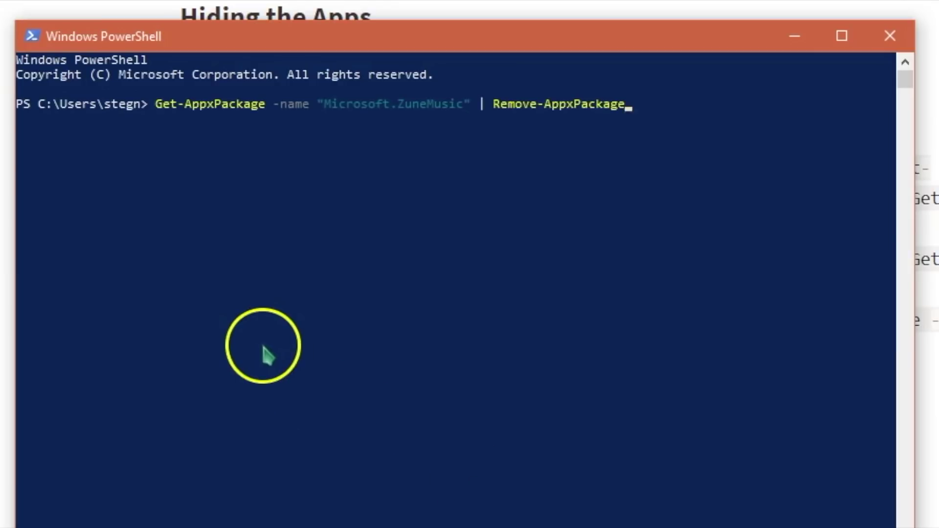
key(Return)
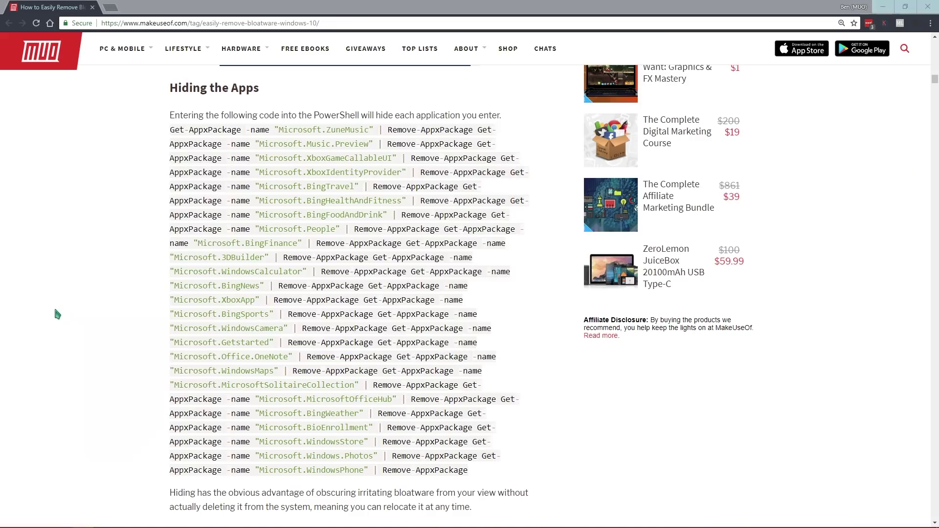
key(super)
text(music)
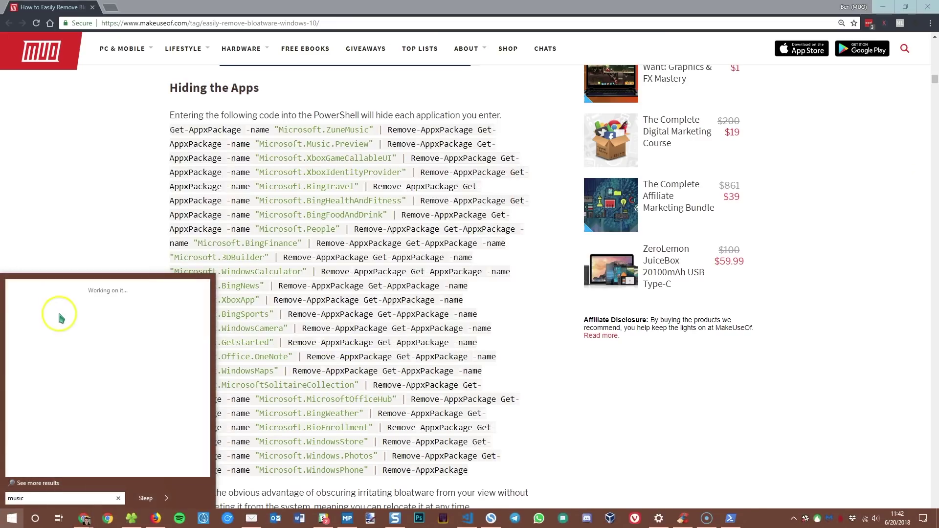
click(116, 216)
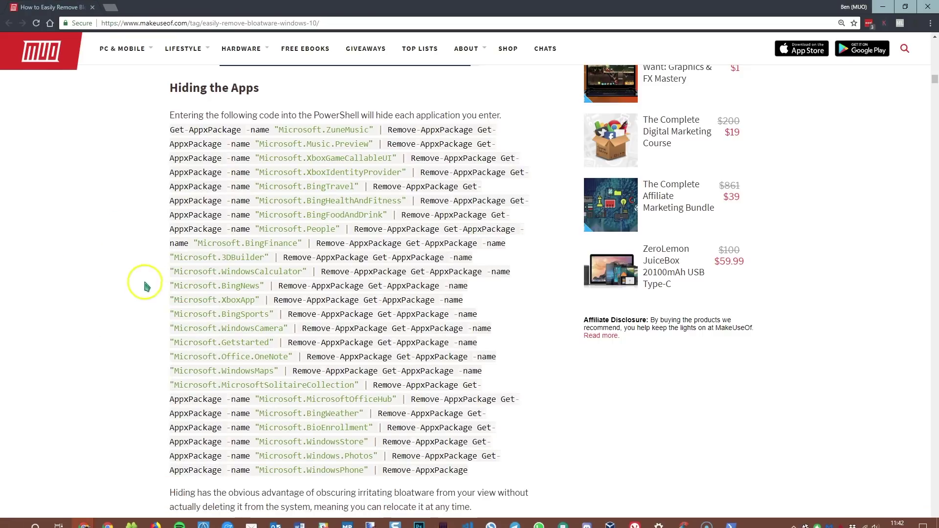
scroll(109, 308, down, 1)
scroll(249, 177, up, 2)
scroll(113, 297, up, 1)
scroll(116, 295, down, 3)
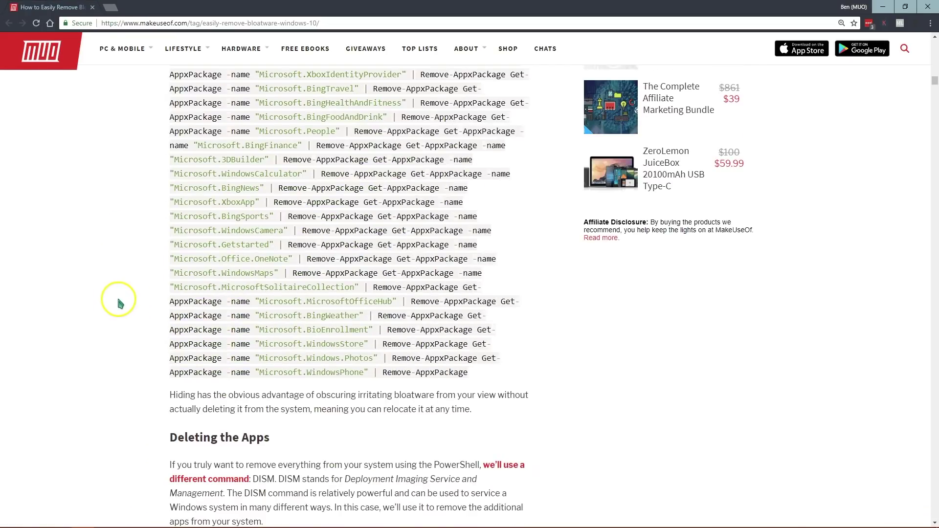
scroll(130, 289, up, 4)
scroll(132, 289, down, 2)
scroll(130, 292, up, 1)
scroll(130, 291, down, 1)
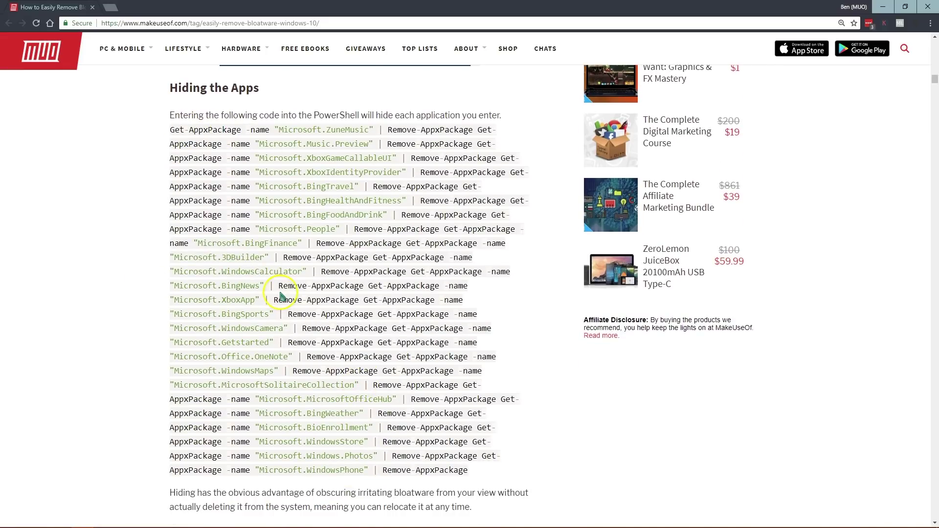
scroll(130, 331, down, 2)
scroll(137, 343, up, 2)
scroll(116, 337, down, 1)
scroll(117, 335, up, 1)
scroll(117, 340, up, 15)
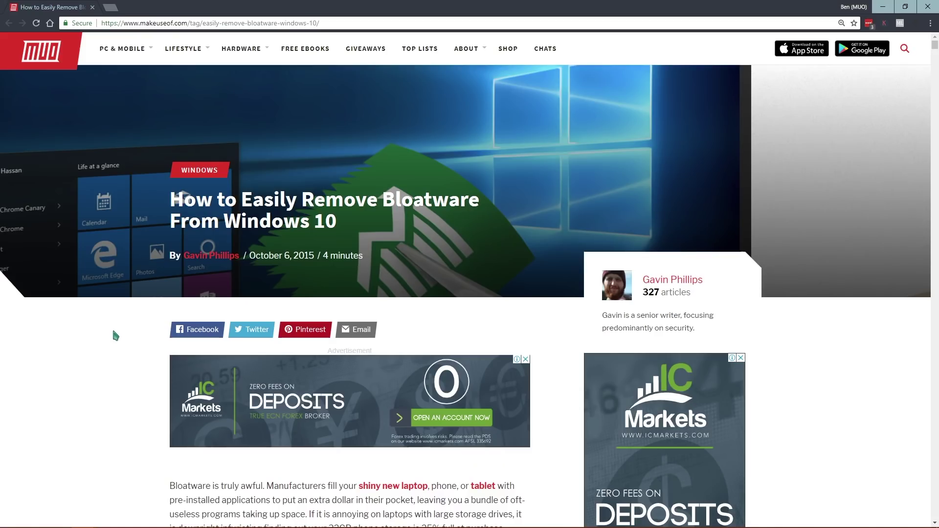